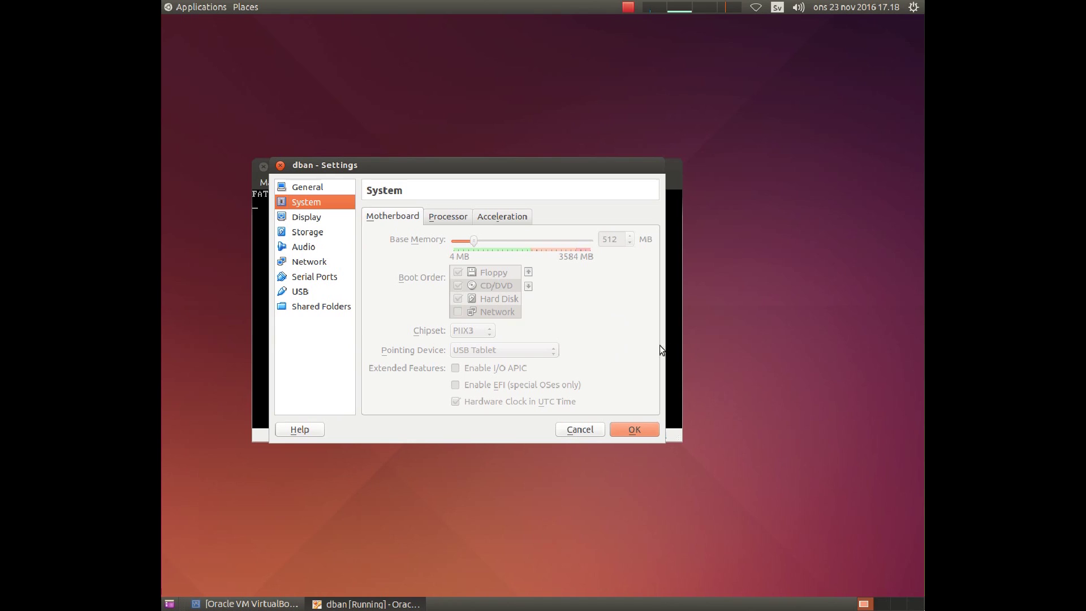
# Discard the settings changes and insert dban-2.3.0_i586.iso into the VM's optical drive
pyautogui.click(572, 431)
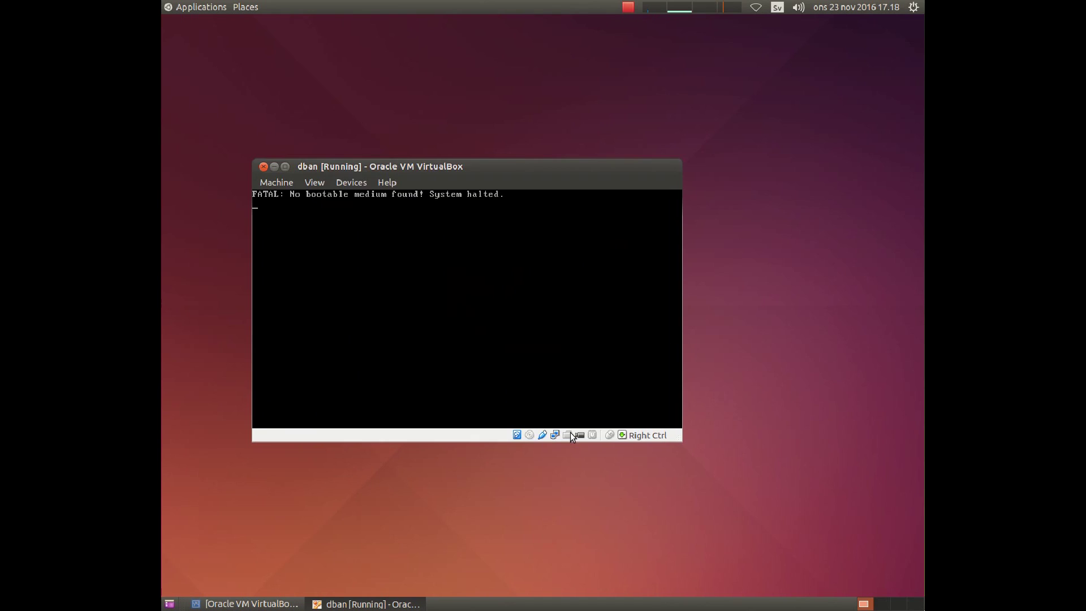
pyautogui.click(344, 183)
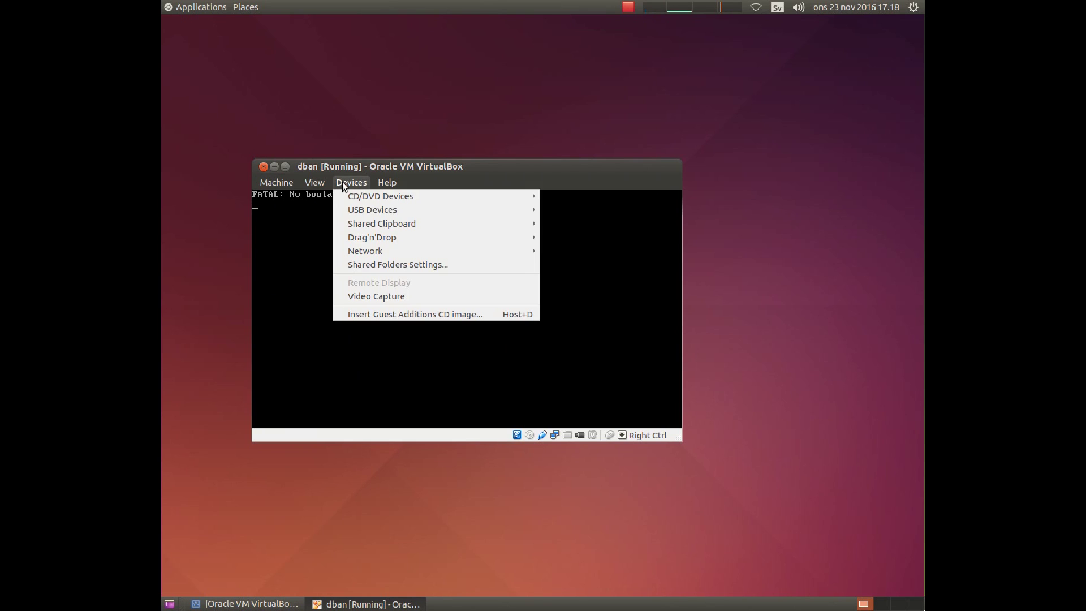
pyautogui.moveTo(373, 196)
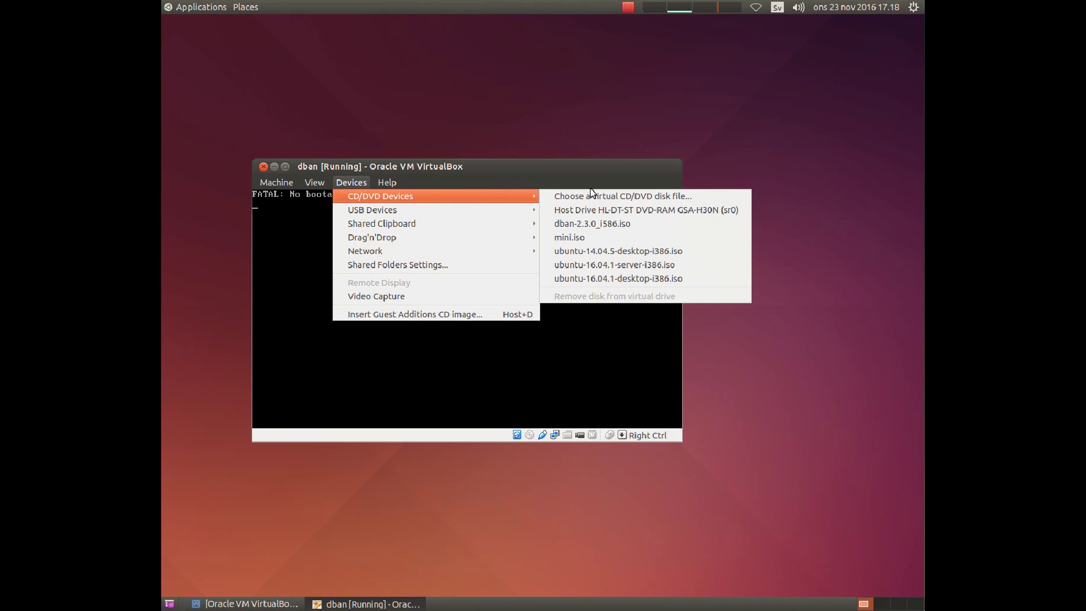
pyautogui.click(640, 223)
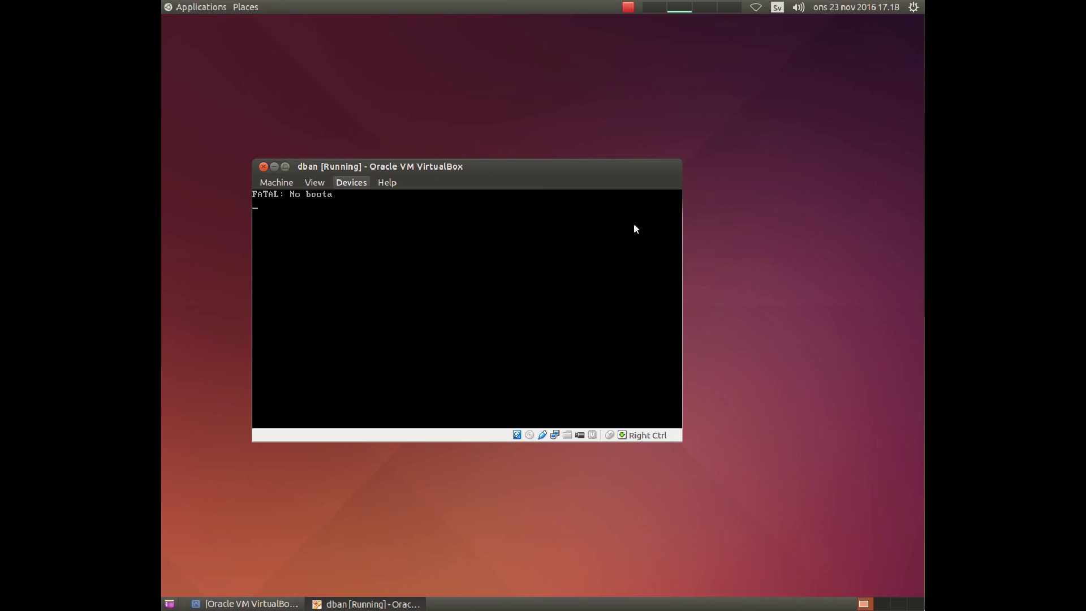
# Reset the VM so it boots from the DBAN disc
pyautogui.click(285, 187)
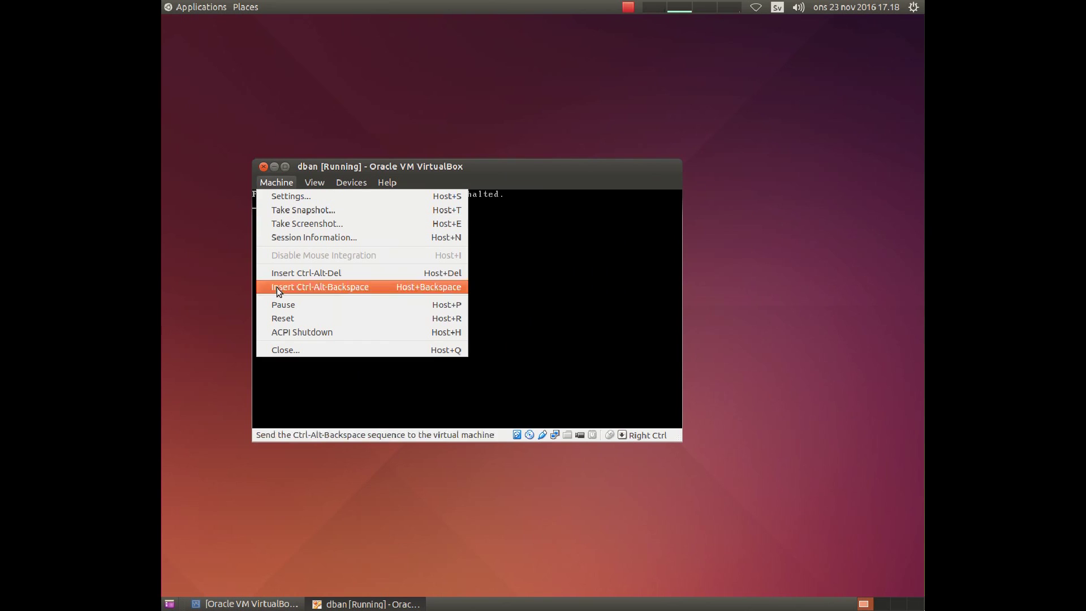
pyautogui.click(275, 320)
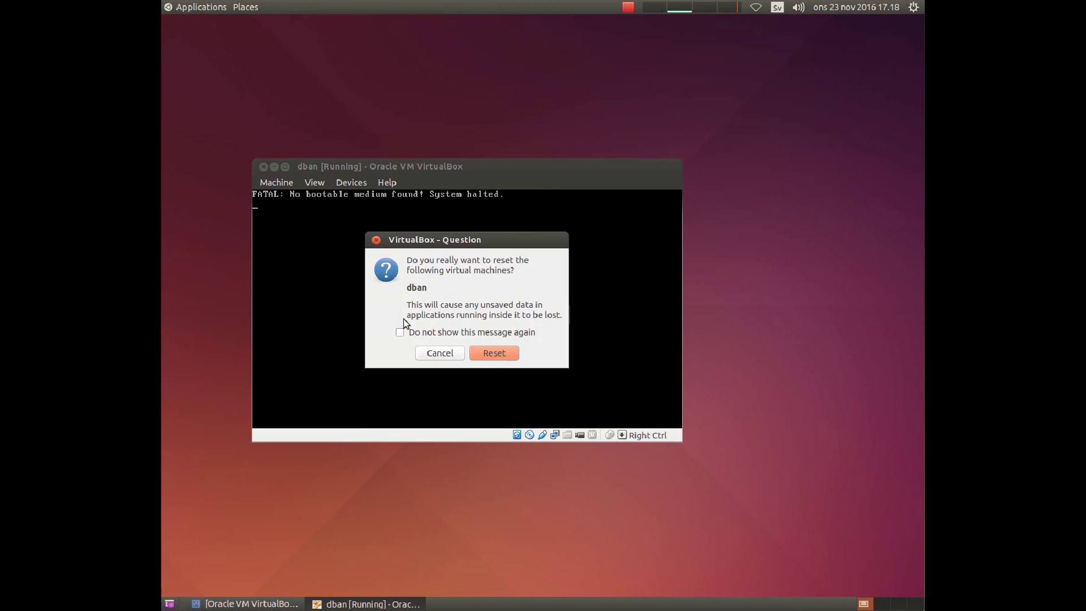
pyautogui.click(493, 352)
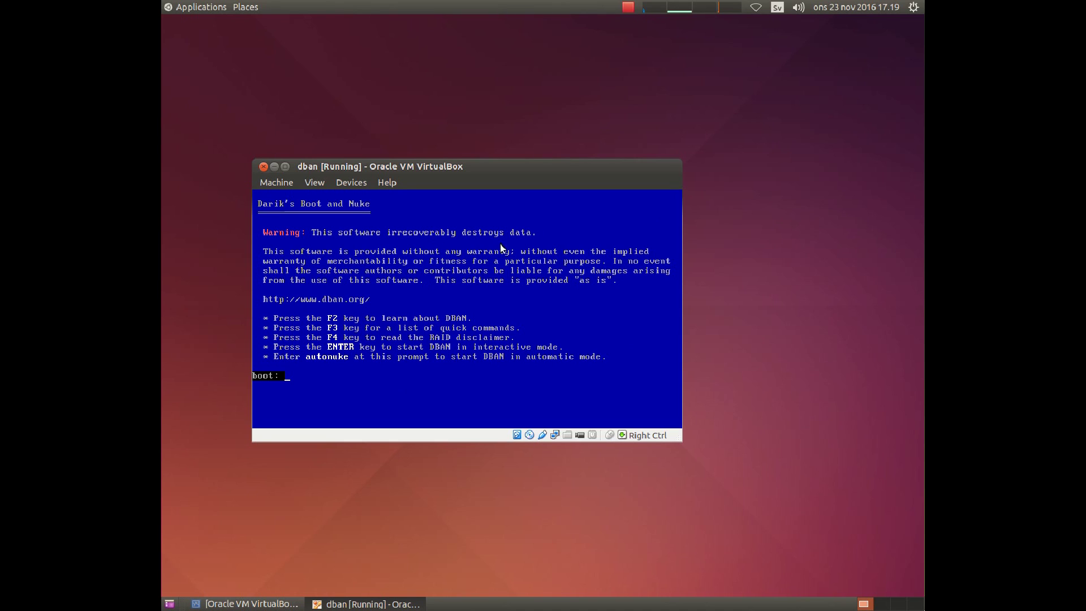
pyautogui.click(269, 184)
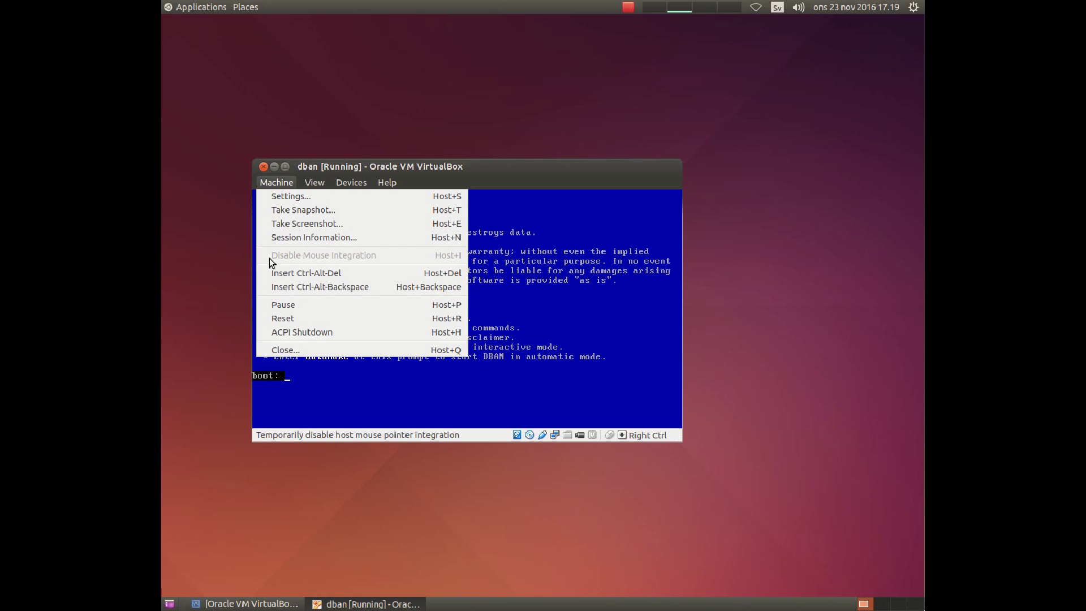
pyautogui.click(331, 171)
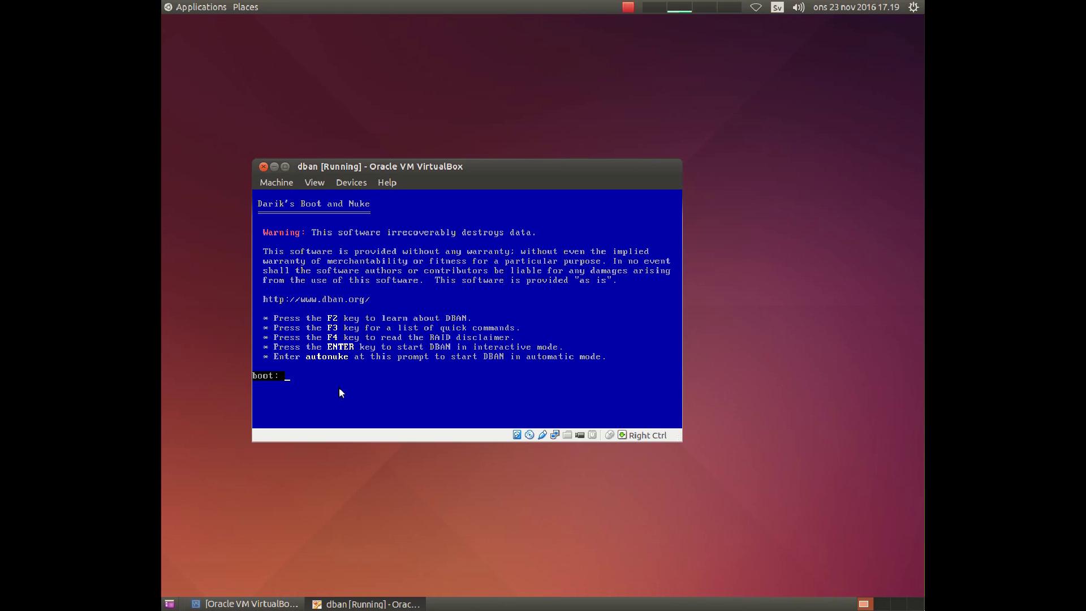
# Boot DBAN in interactive mode and bring up its random number generator choices
pyautogui.press('Return')
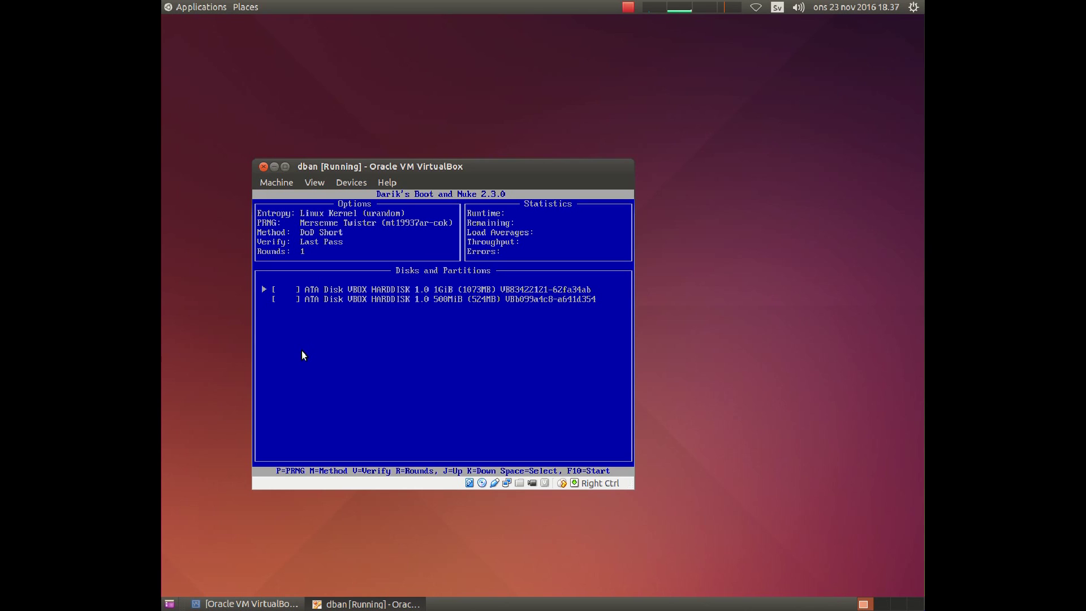
pyautogui.press('p')
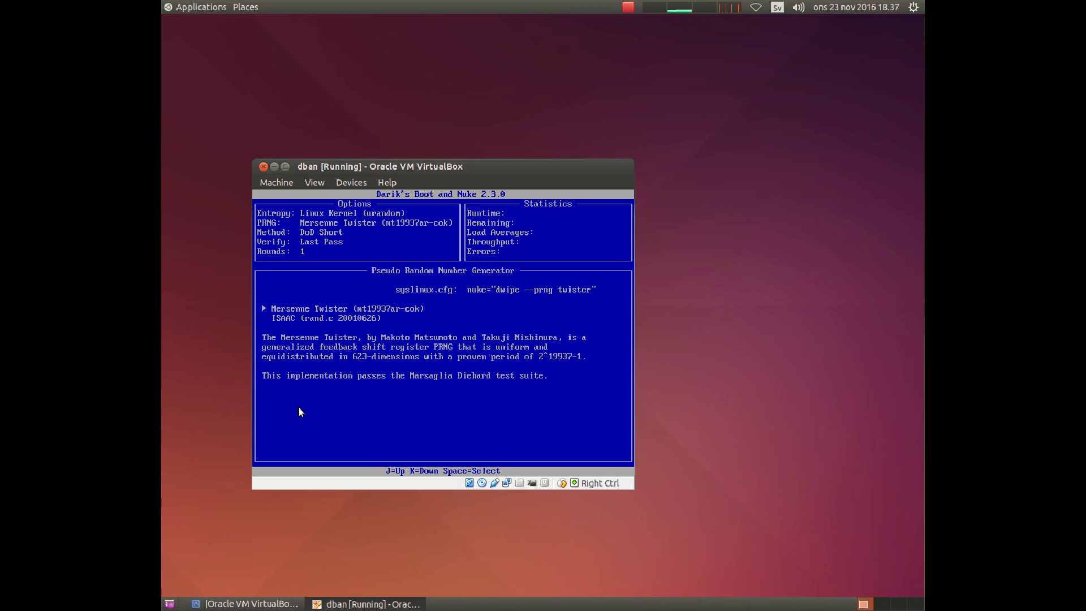
pyautogui.press('space')
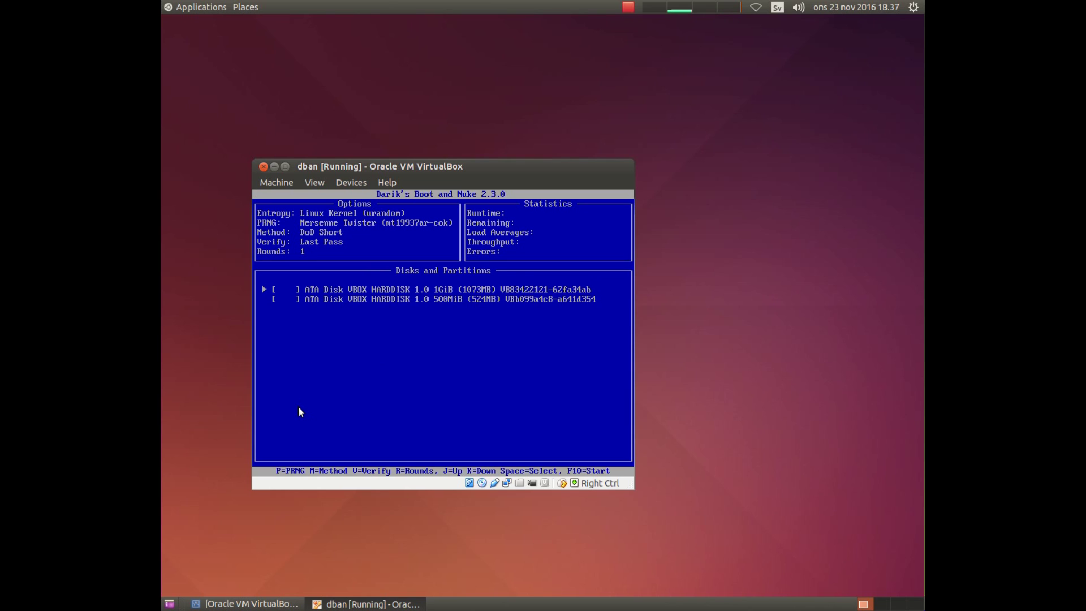
# Show DBAN's wipe methods and highlight RCMP TSSIT OPS-II to read its description
pyautogui.press('m')
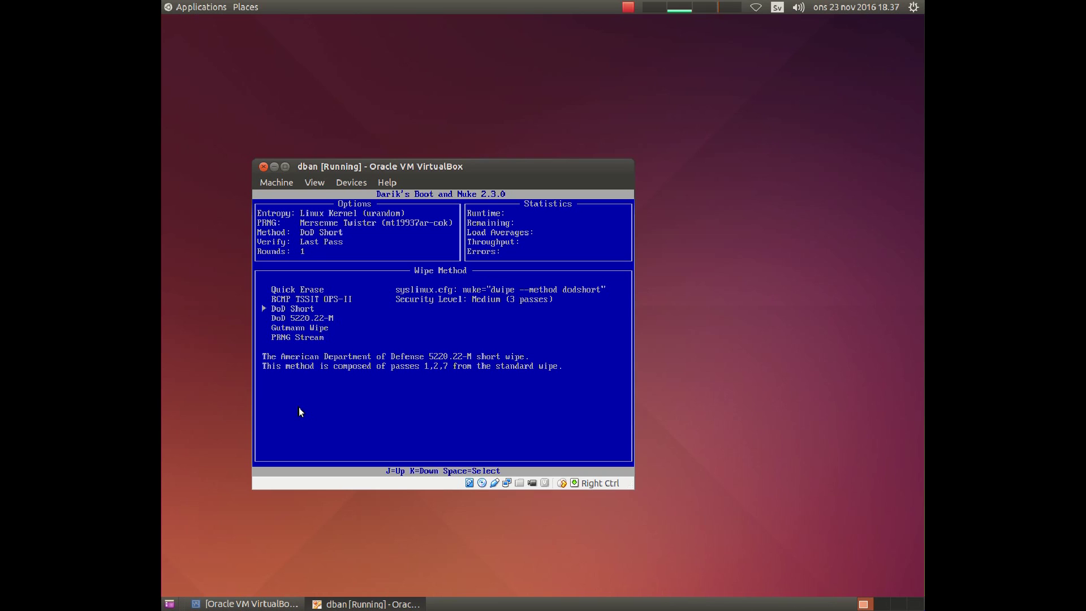
pyautogui.press('j')
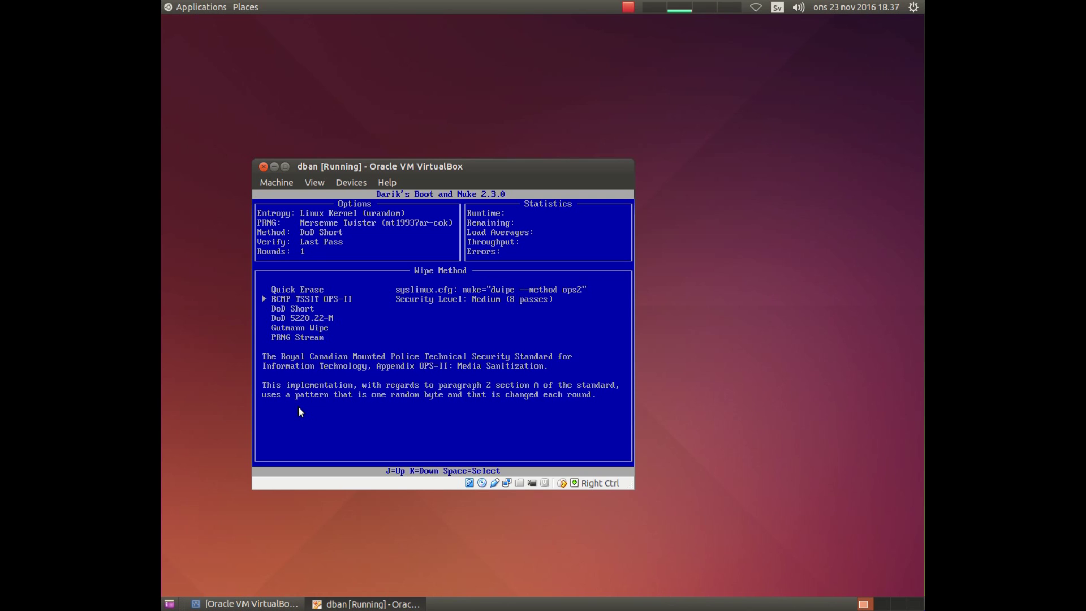
pyautogui.press('k')
pyautogui.press('k')
pyautogui.press('k')
pyautogui.press('j')
pyautogui.press('j')
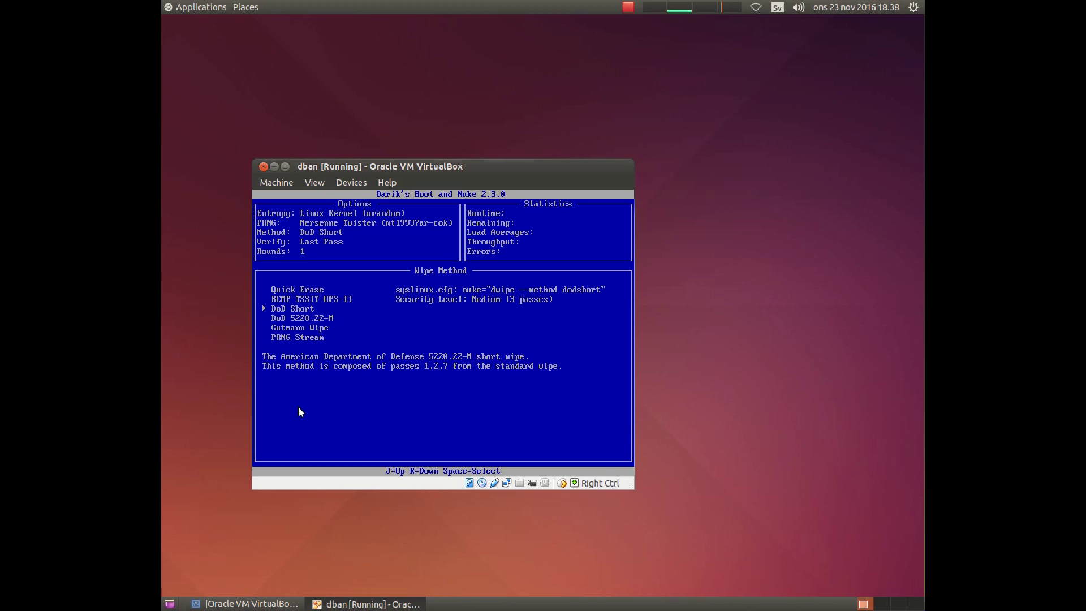
pyautogui.press('Up')
pyautogui.press('Down')
pyautogui.press('Down')
pyautogui.press('Down')
pyautogui.press('Down')
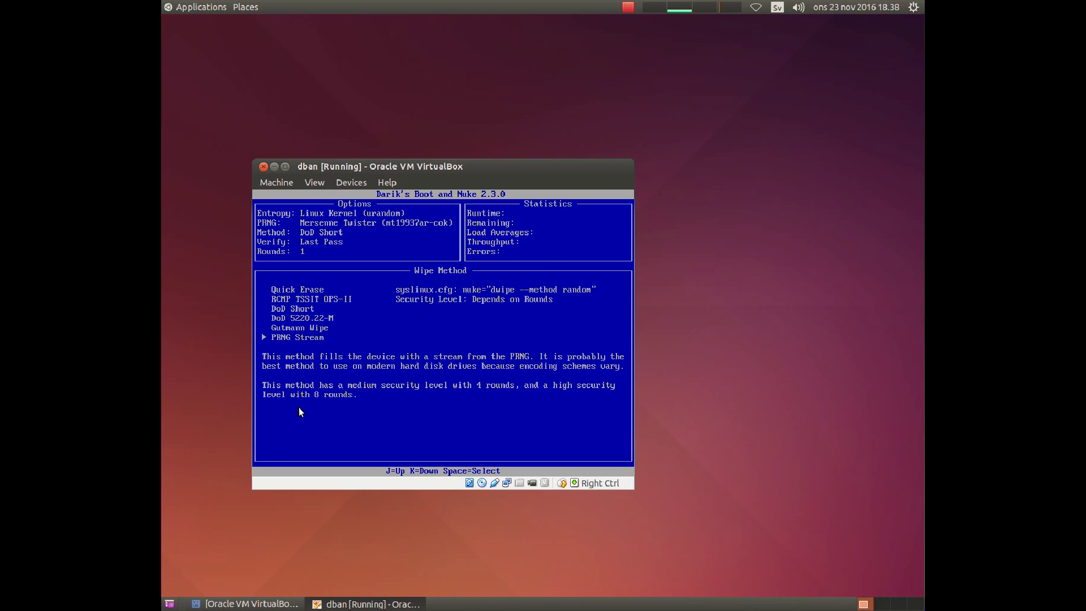
pyautogui.press('Up')
pyautogui.press('Up')
pyautogui.press('Up')
pyautogui.press('Up')
pyautogui.press('Up')
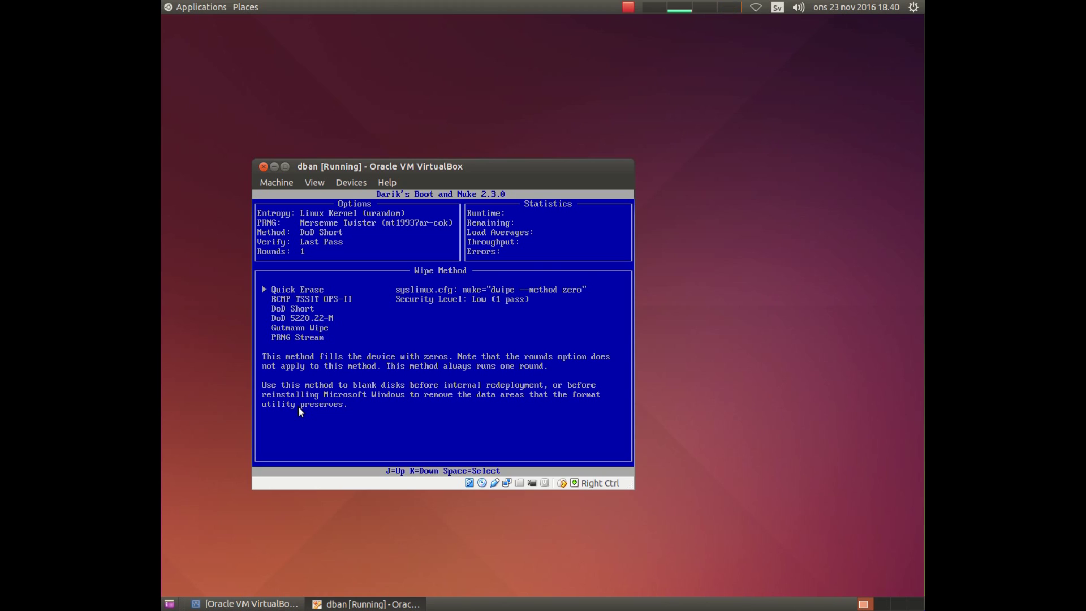
# Select Quick Erase as the wipe method and keep Verify Last Pass verification
pyautogui.press('space')
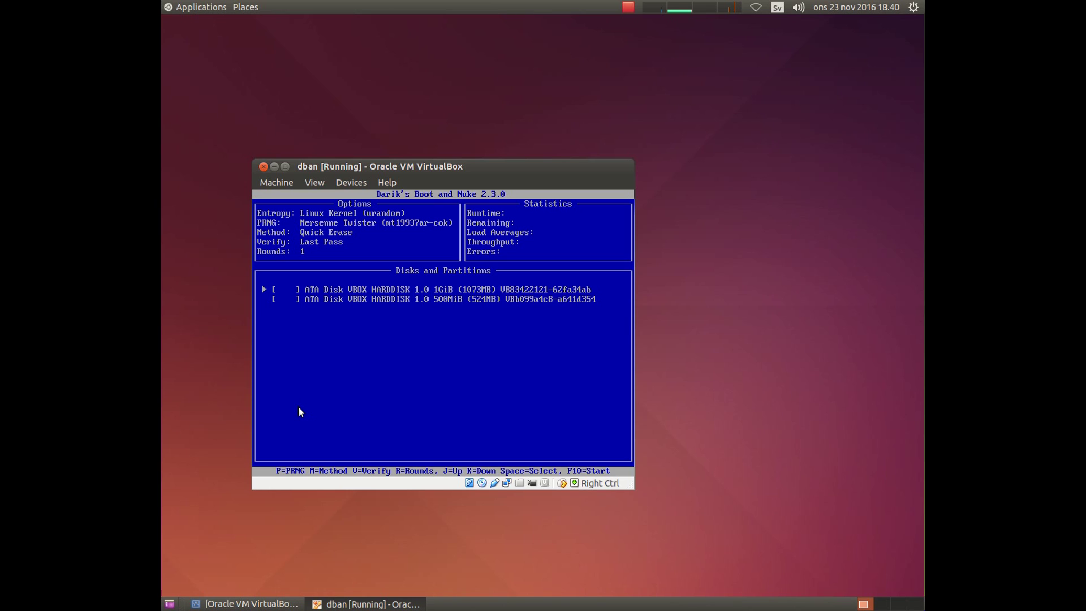
pyautogui.press('v')
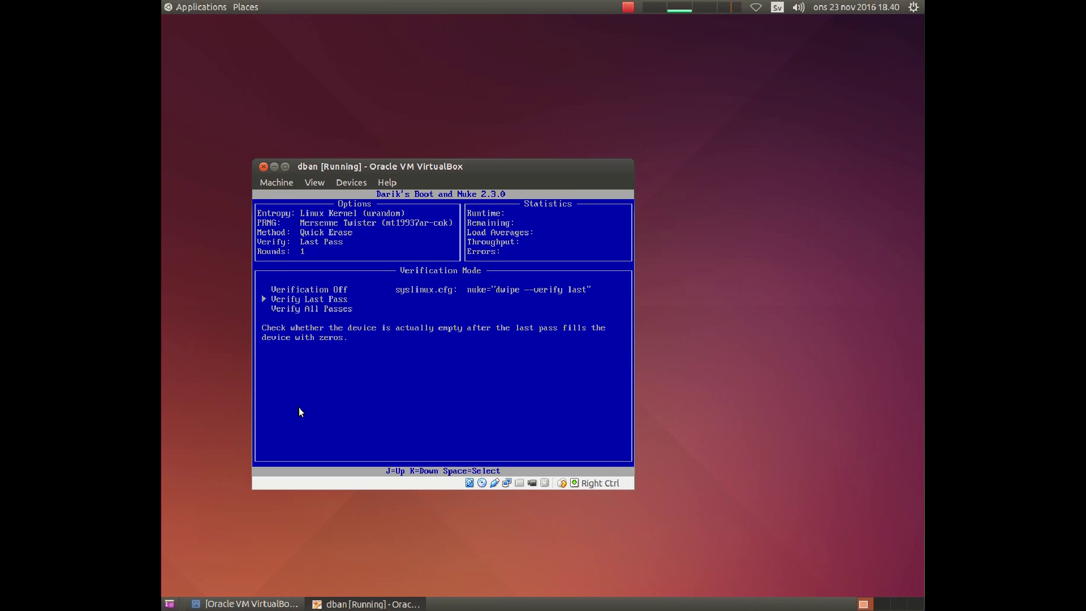
pyautogui.press('space')
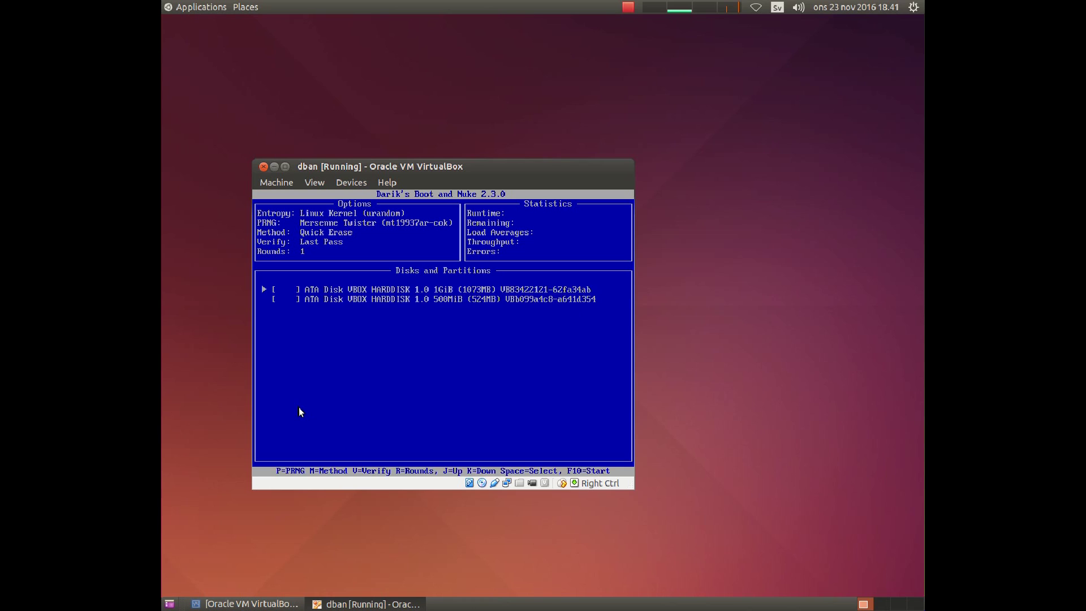
pyautogui.press('r')
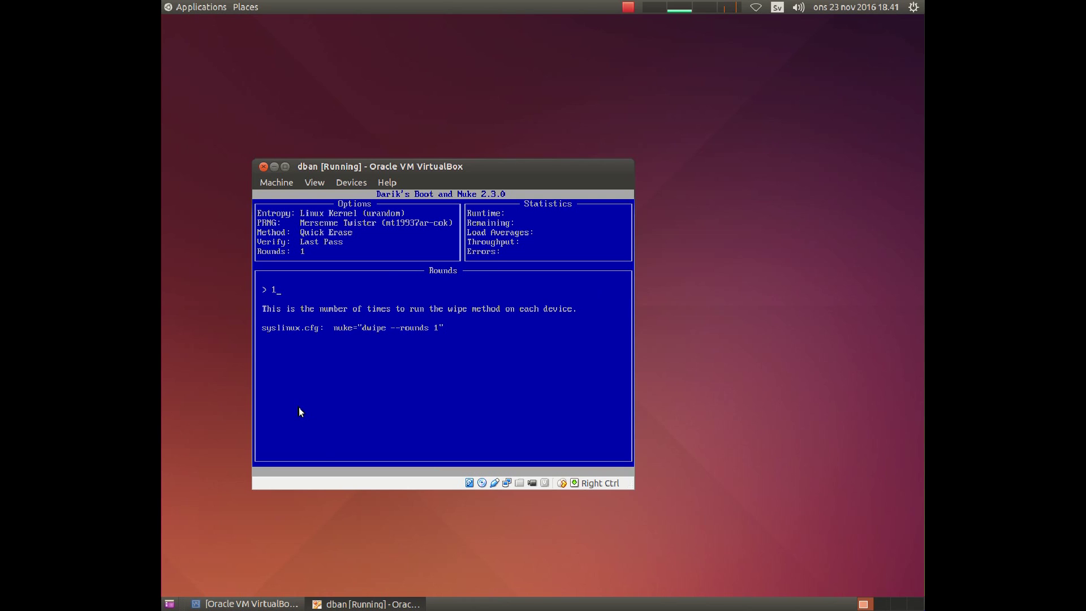
# Correct the rounds value back to 1 and confirm, returning to the disk list
pyautogui.write('5')
pyautogui.press('BackSpace')
pyautogui.press('Return')
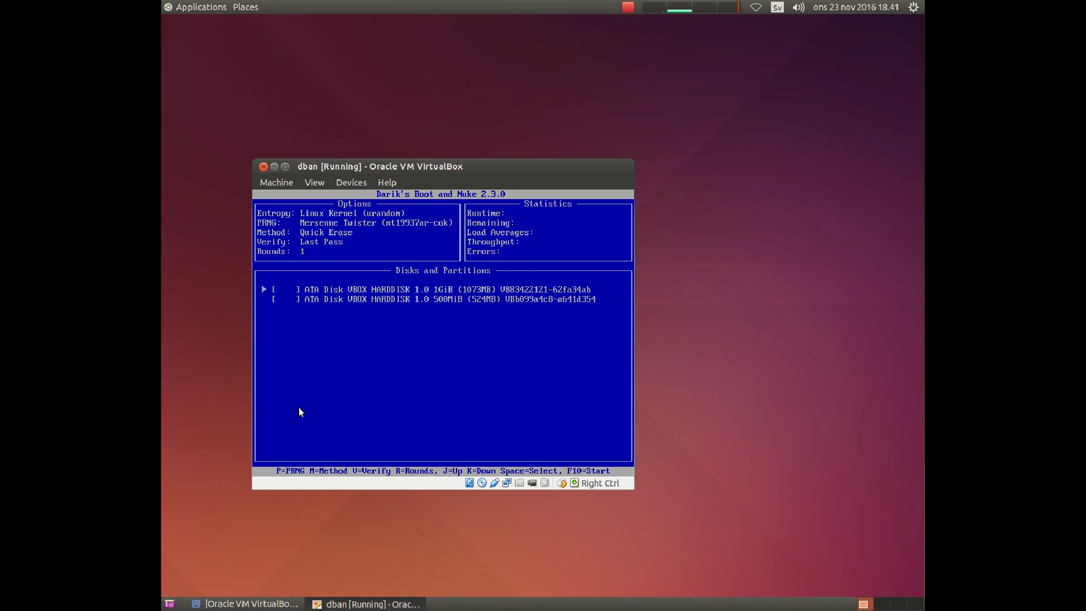
# Mark the 500MiB disk for wiping and start the wipe with F10
pyautogui.press('Down')
pyautogui.press('space')
pyautogui.press('F10')
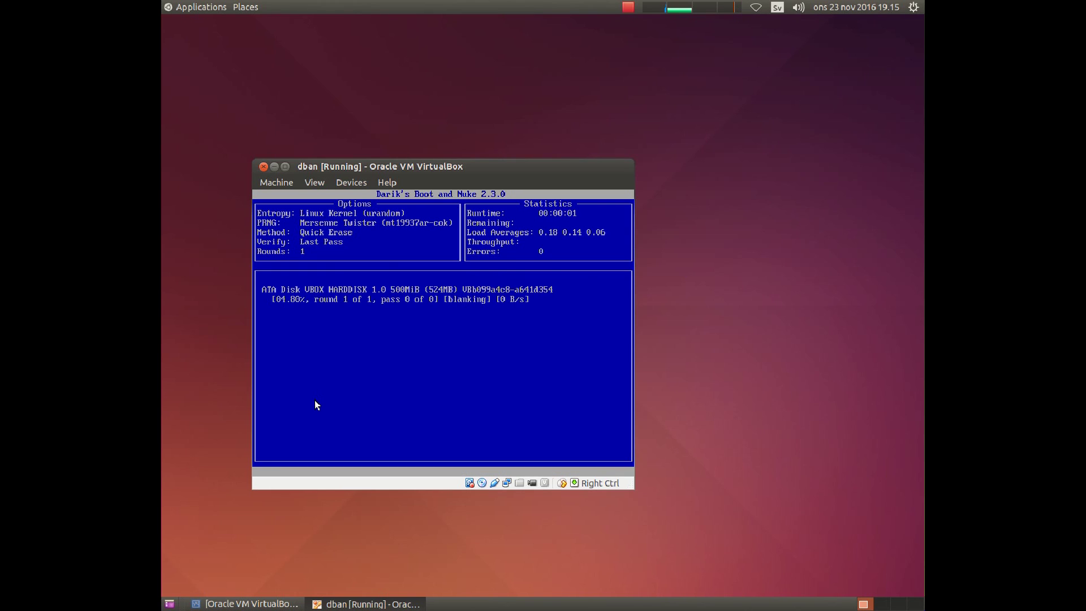